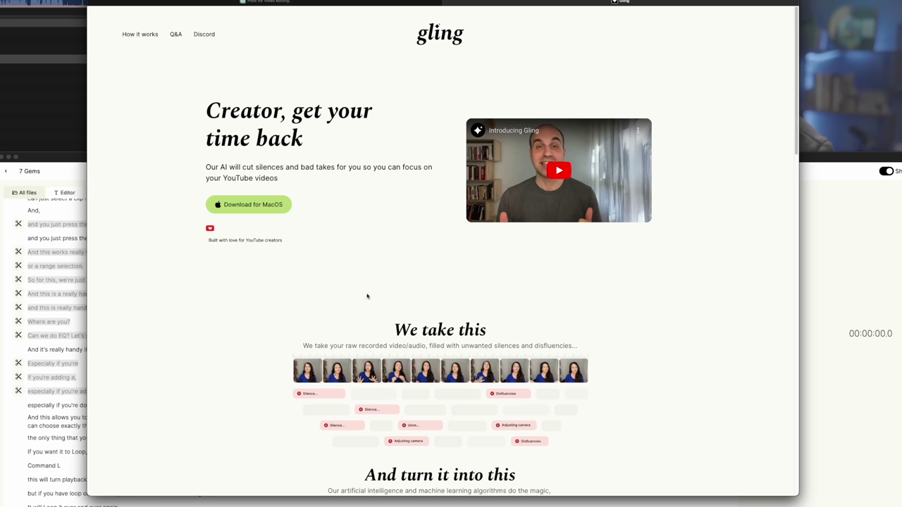
Drop FX3_20230315_0186.MP4 into a new Gling project and process it, cutting silences and bad takes.
drag(624, 230, 415, 139)
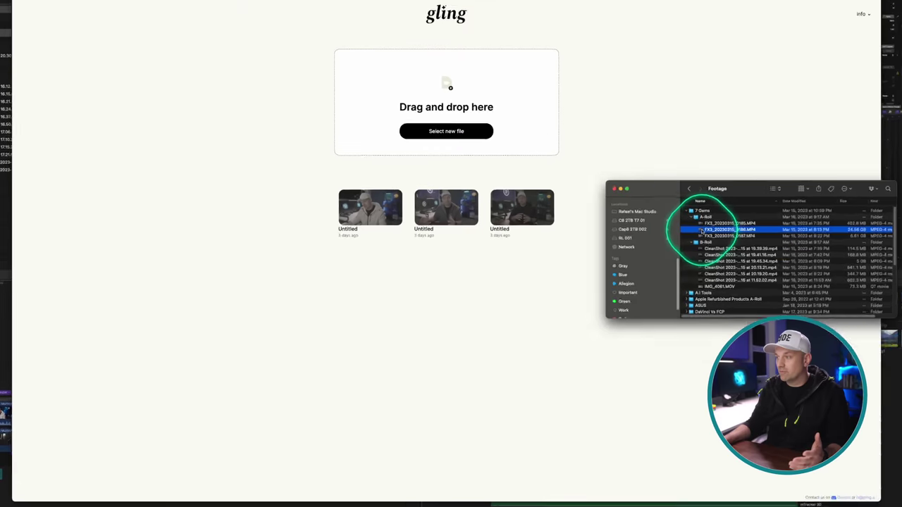
drag(435, 75, 438, 74)
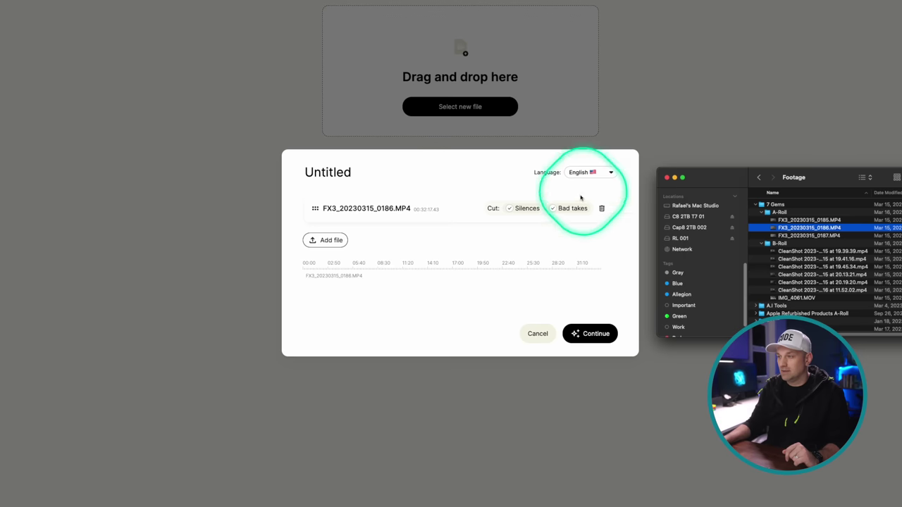
click(580, 198)
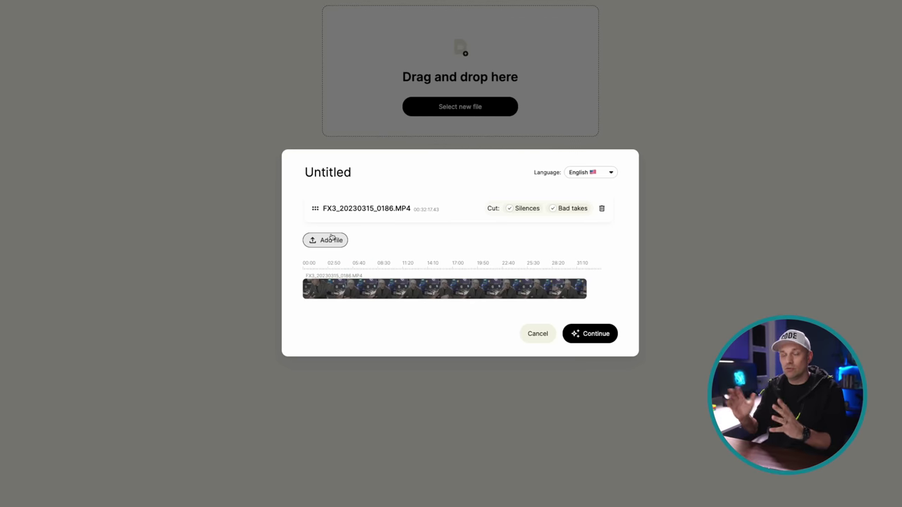
click(591, 333)
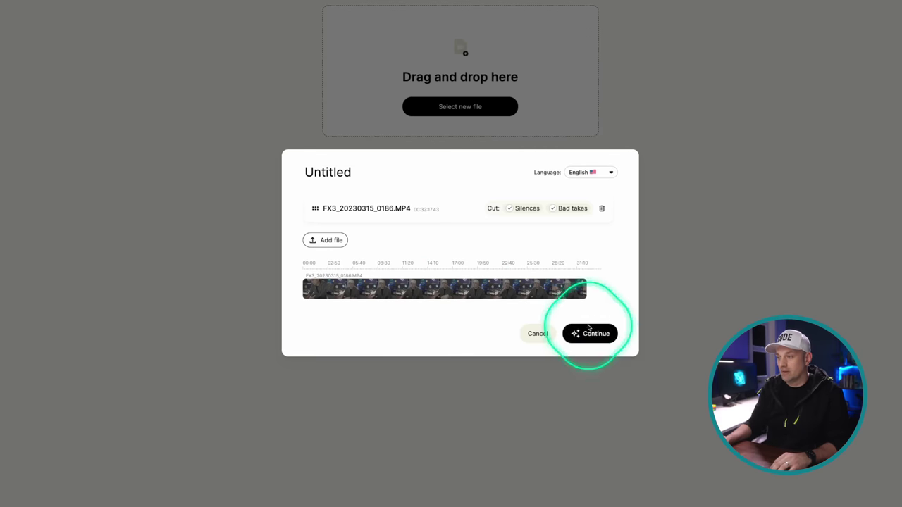
click(601, 336)
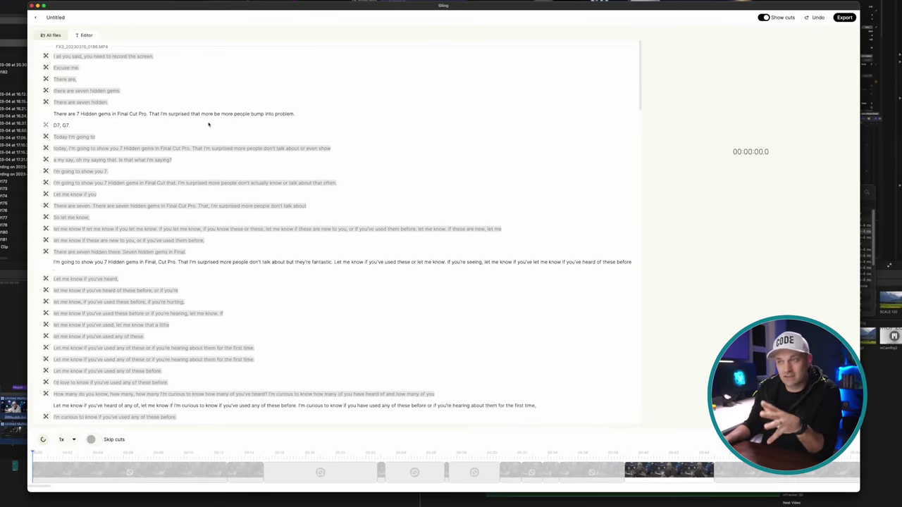
Find the 'How many do you know…' line in the transcript and uncut it.
scroll(302, 162, down, 2)
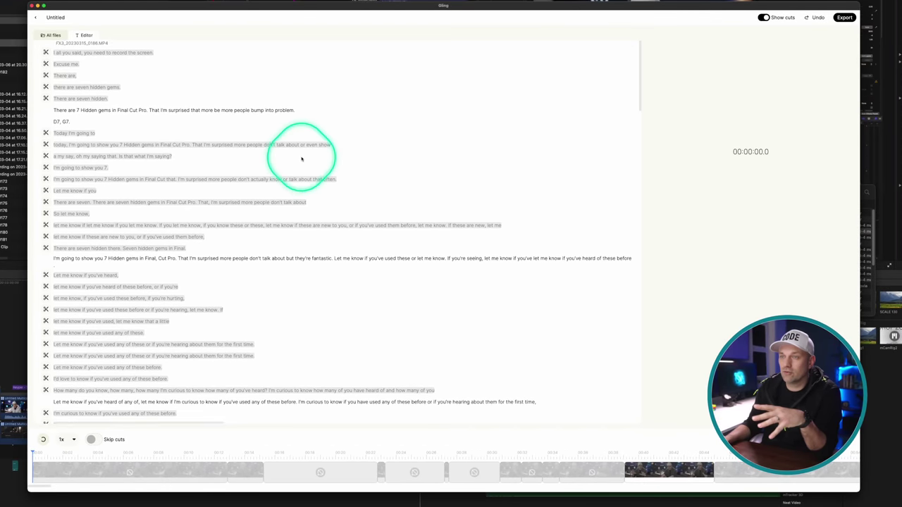
scroll(301, 159, down, 5)
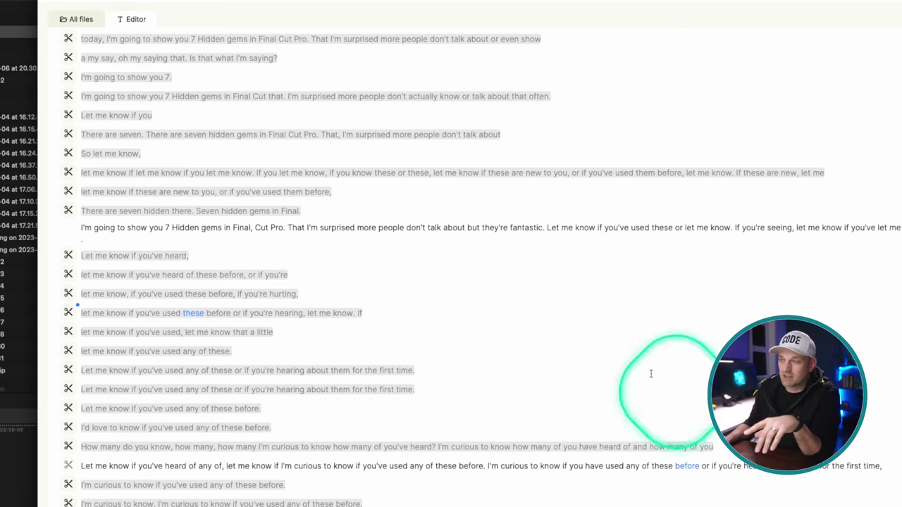
scroll(141, 150, up, 5)
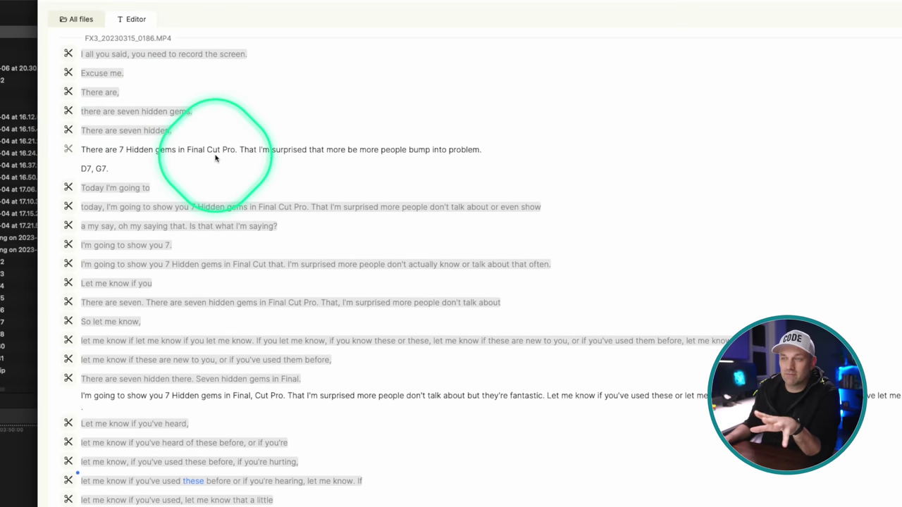
scroll(144, 252, down, 3)
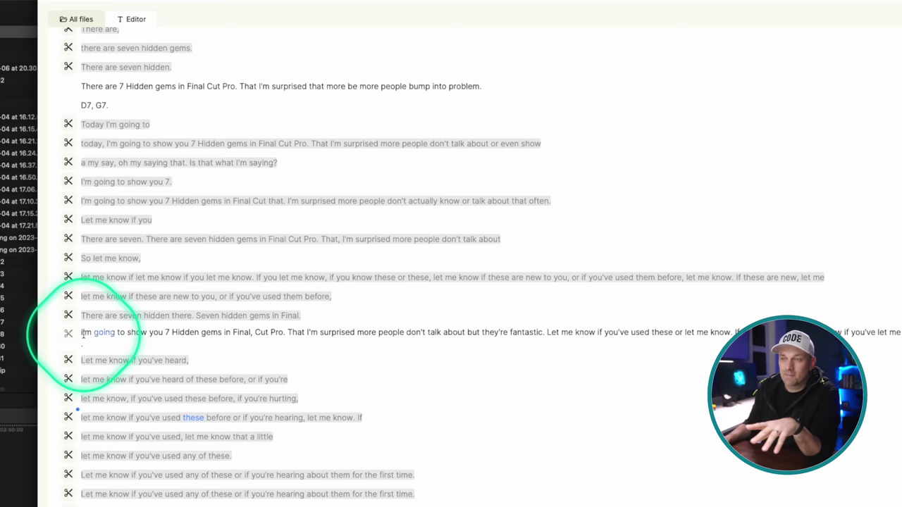
scroll(203, 397, down, 7)
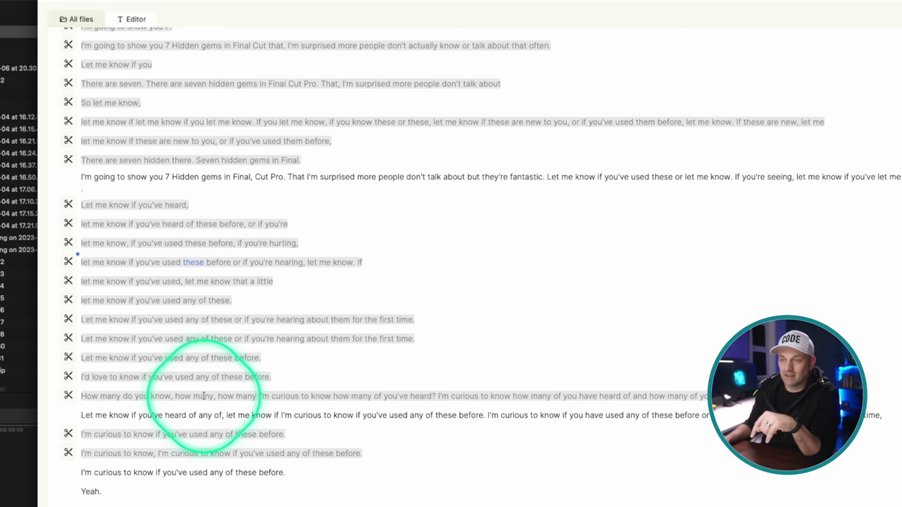
scroll(203, 397, down, 3)
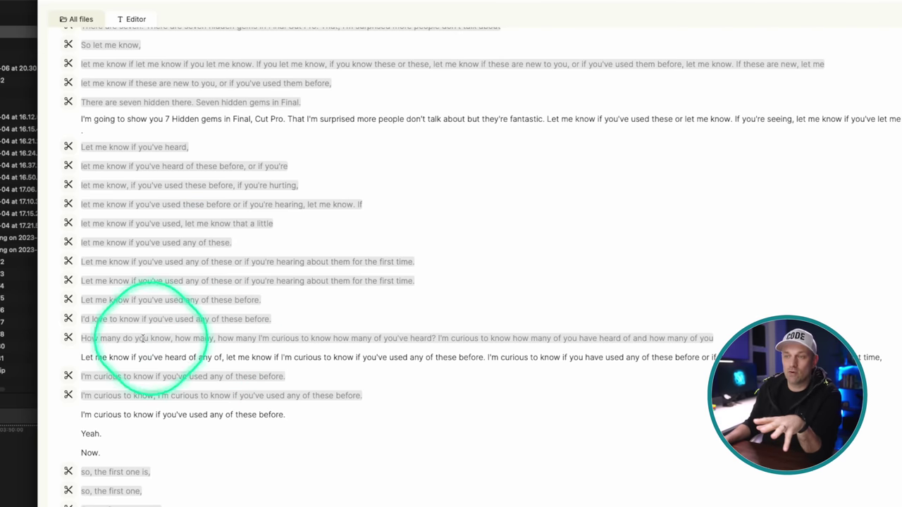
click(68, 339)
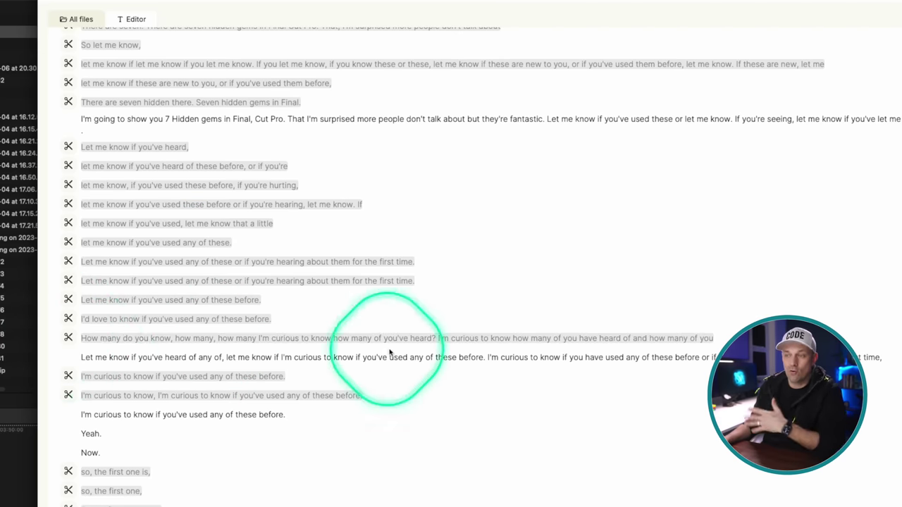
scroll(422, 331, down, 15)
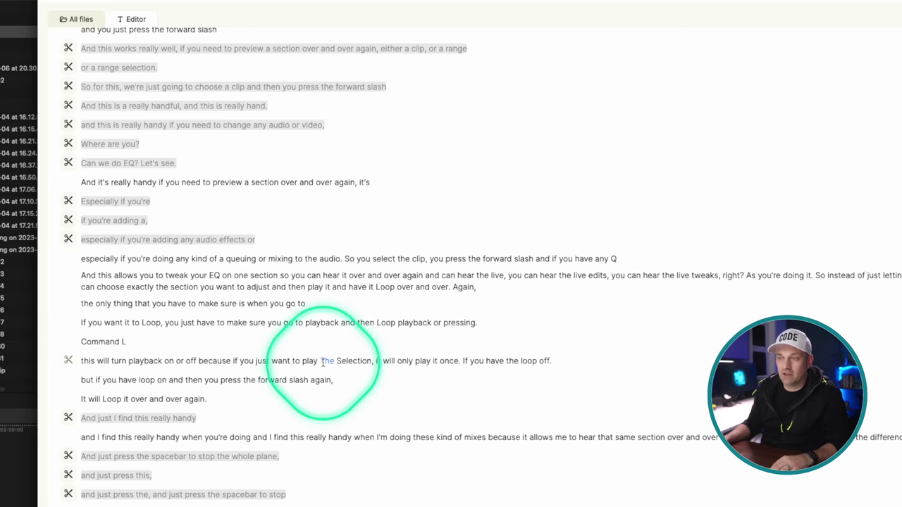
drag(337, 360, 462, 360)
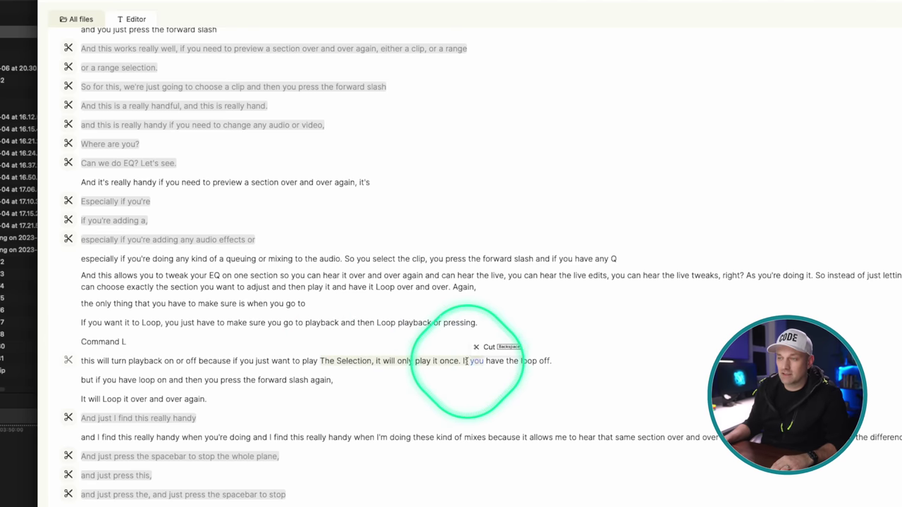
click(485, 349)
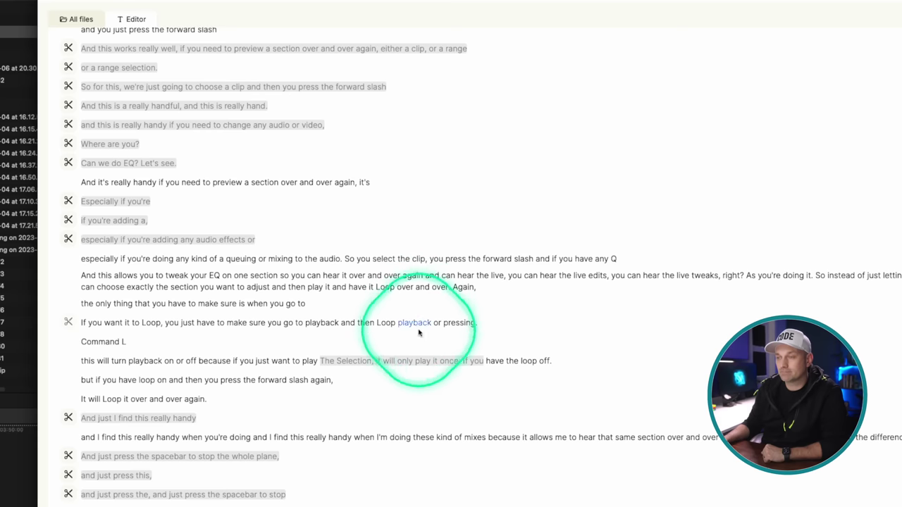
mouse_move(479, 361)
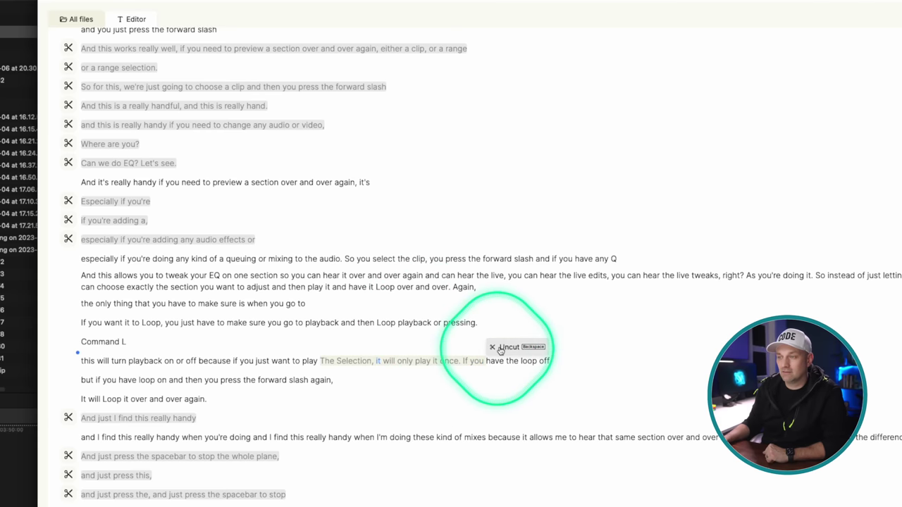
click(521, 347)
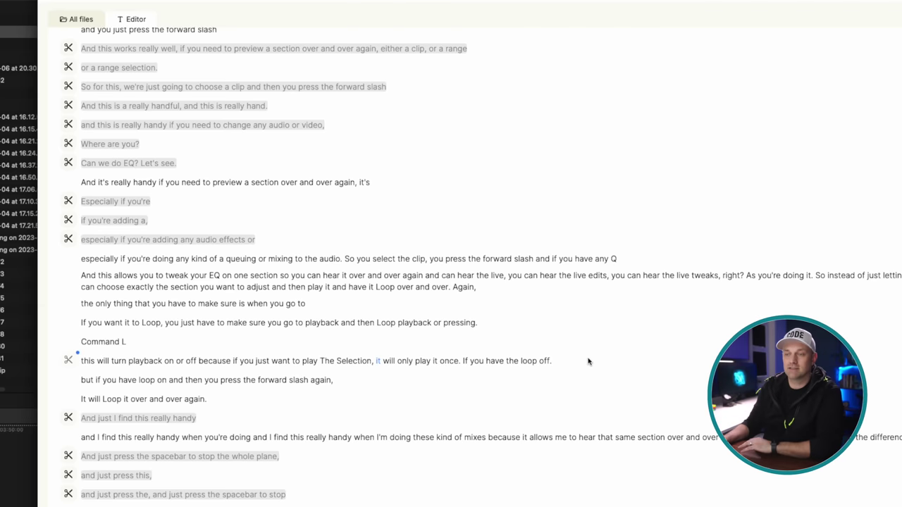
click(383, 353)
scroll(382, 352, down, 10)
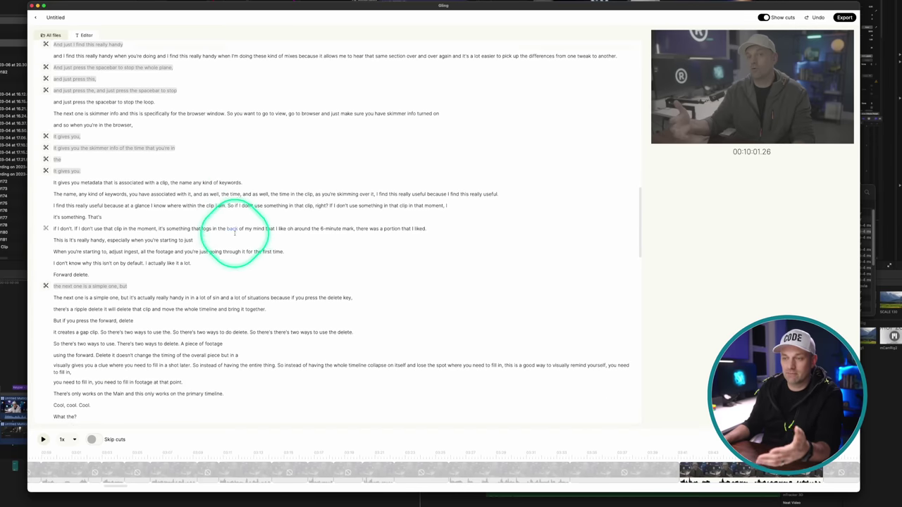
Cut the 'Cool, cool. Cool.', 'What the?' and 'I never.' lines from the transcript.
scroll(235, 234, down, 1)
scroll(235, 233, down, 3)
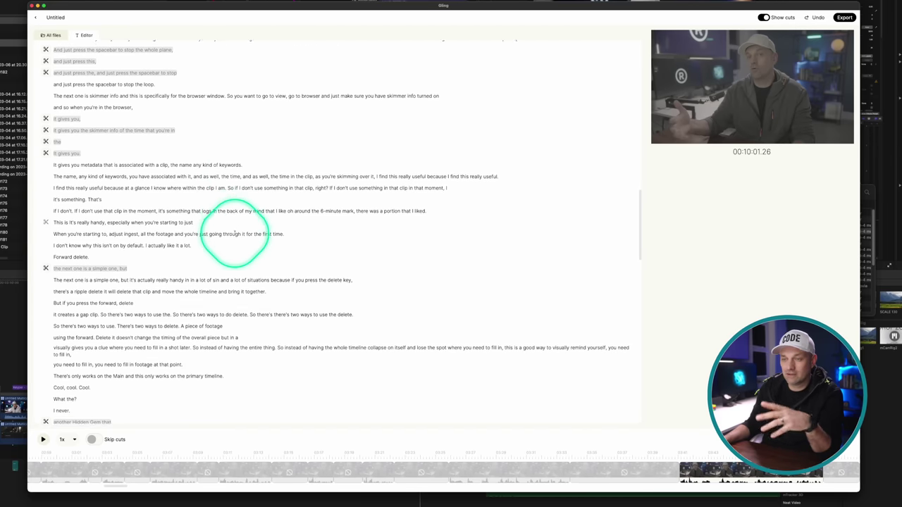
click(47, 372)
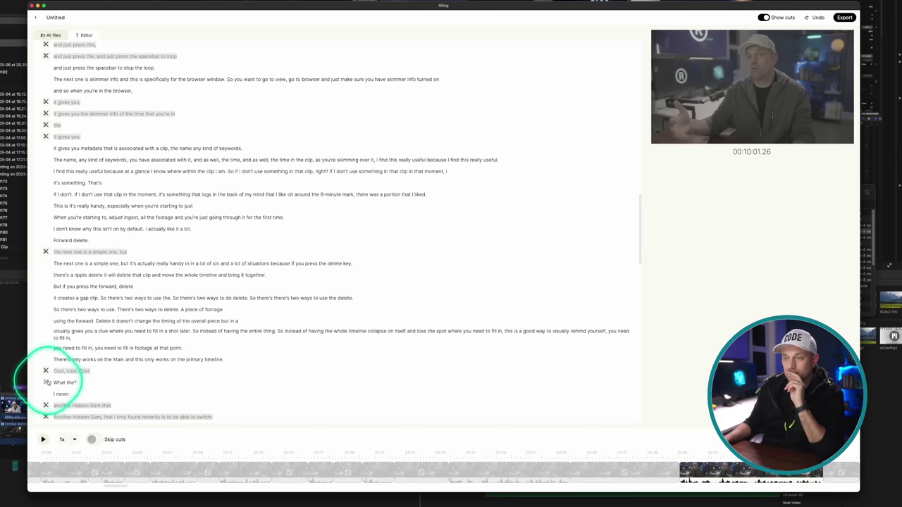
click(47, 382)
click(47, 394)
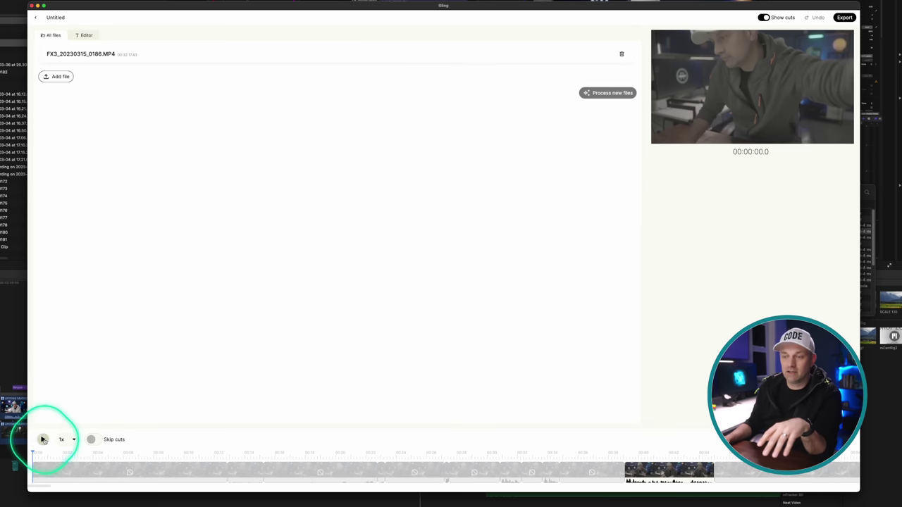
Preview playback while cutting the 'Yeah.' and 'Now' lines, then enable Skip cuts.
click(42, 438)
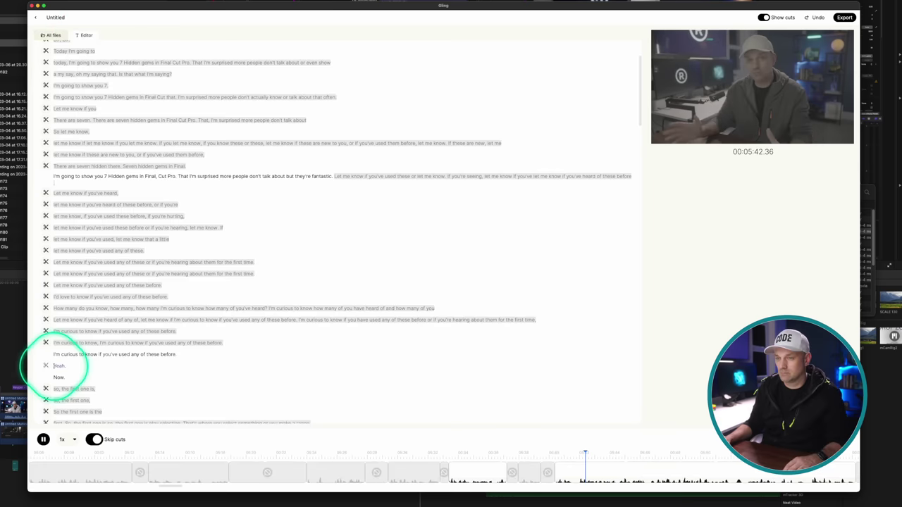
click(46, 365)
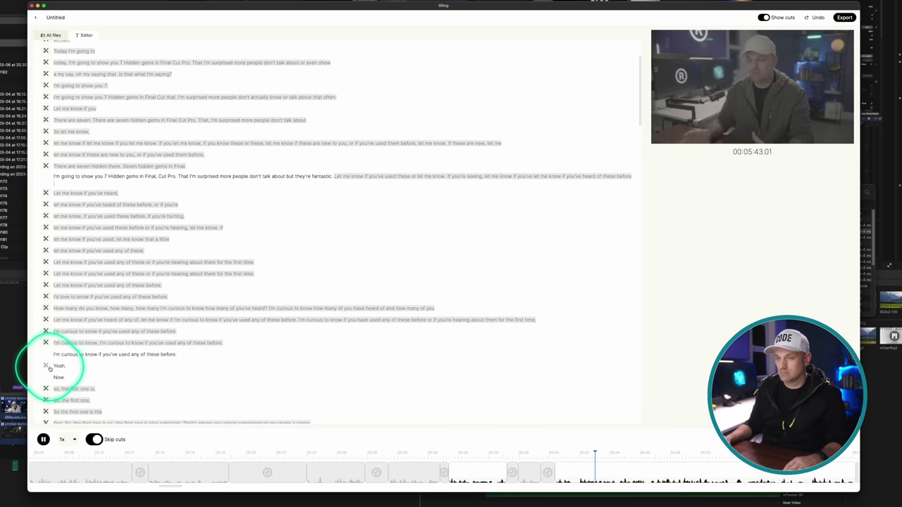
click(47, 377)
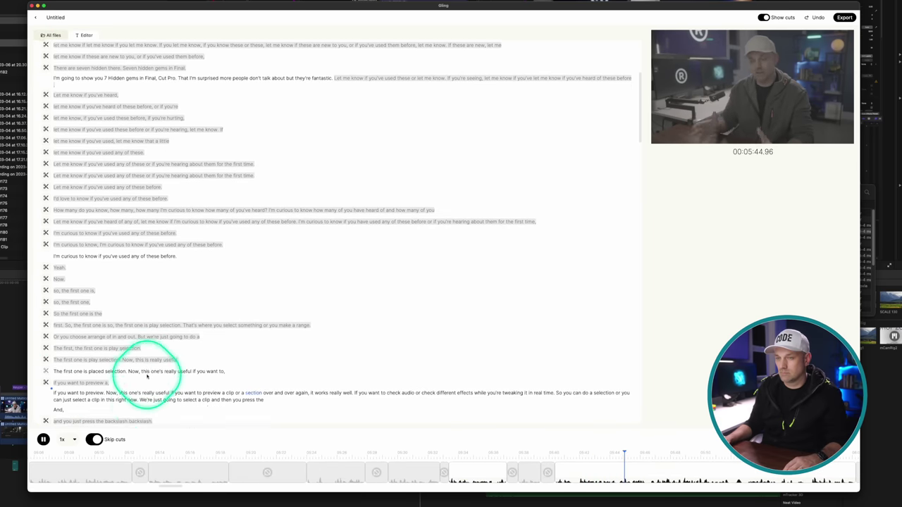
click(43, 439)
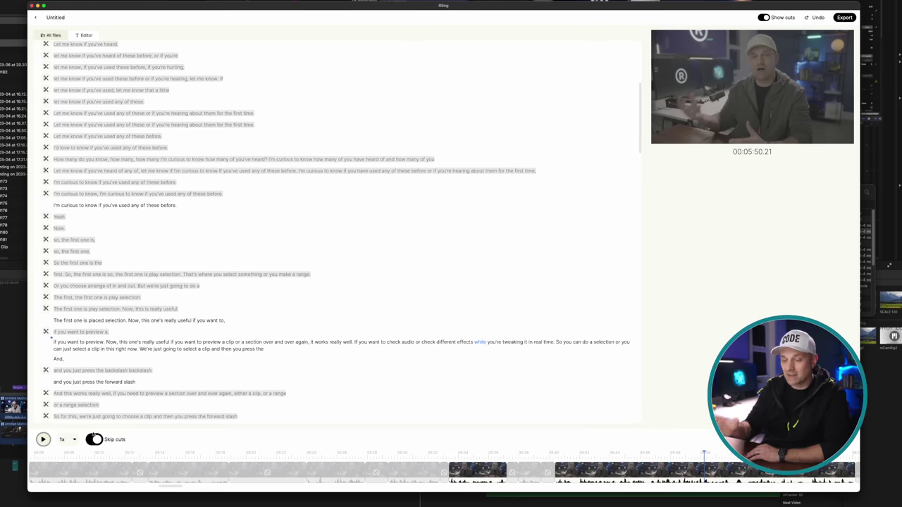
click(94, 439)
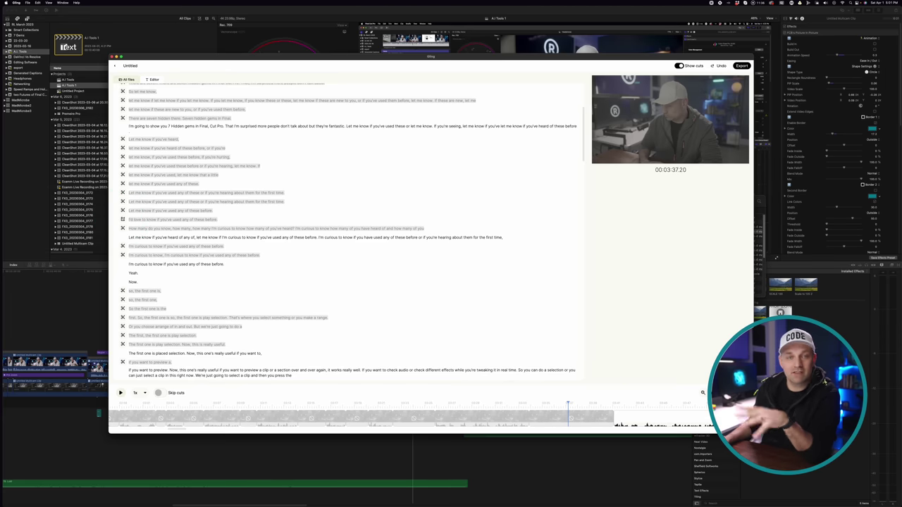
click(124, 218)
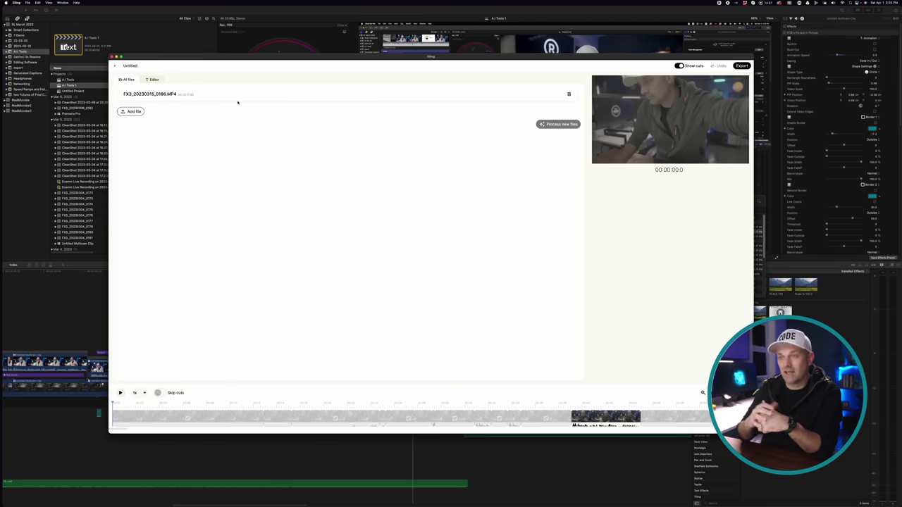
click(285, 100)
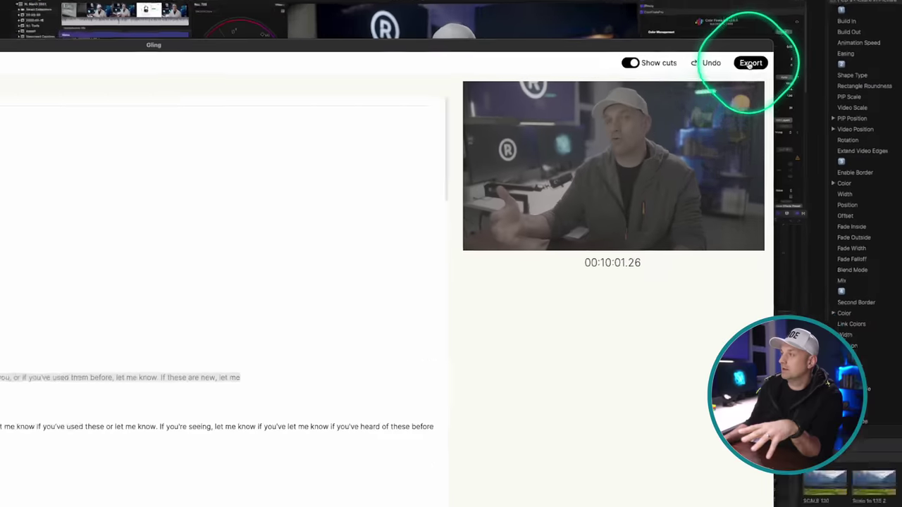
Export the edit as FCP (.fcpxml) and save the file.
click(741, 65)
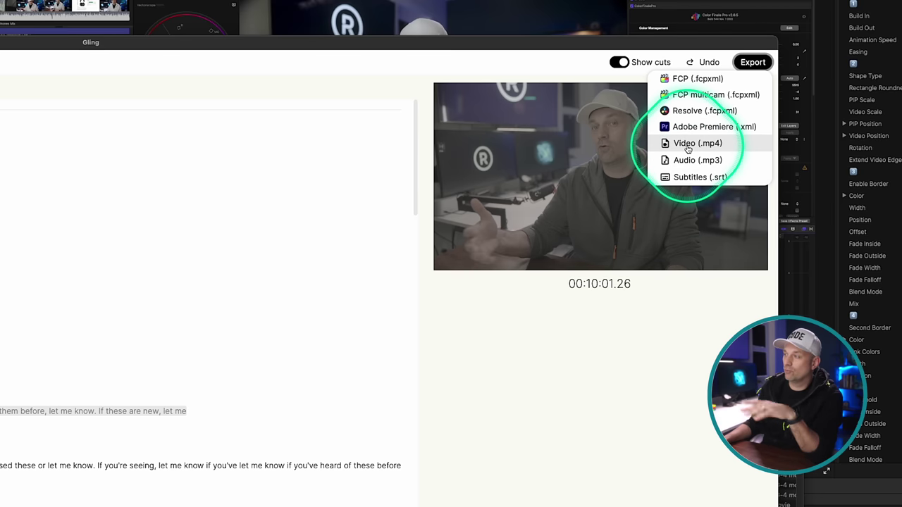
click(683, 80)
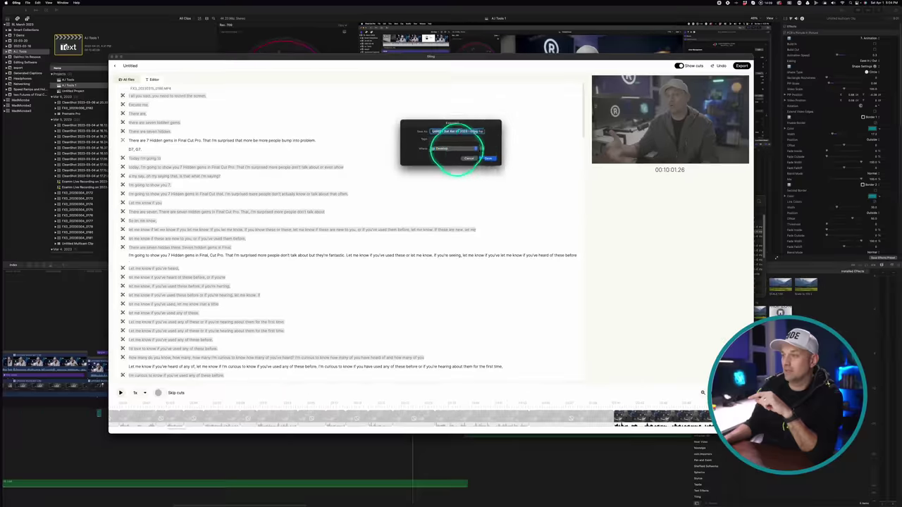
click(276, 236)
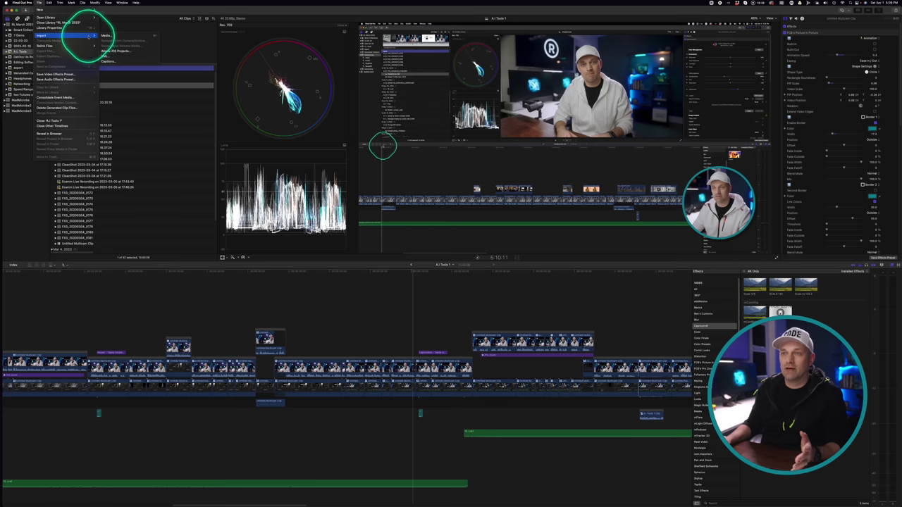
Import the Gling .fcpxml as an XML, accept the warnings, and open the 7 Gems - Gling project.
click(109, 57)
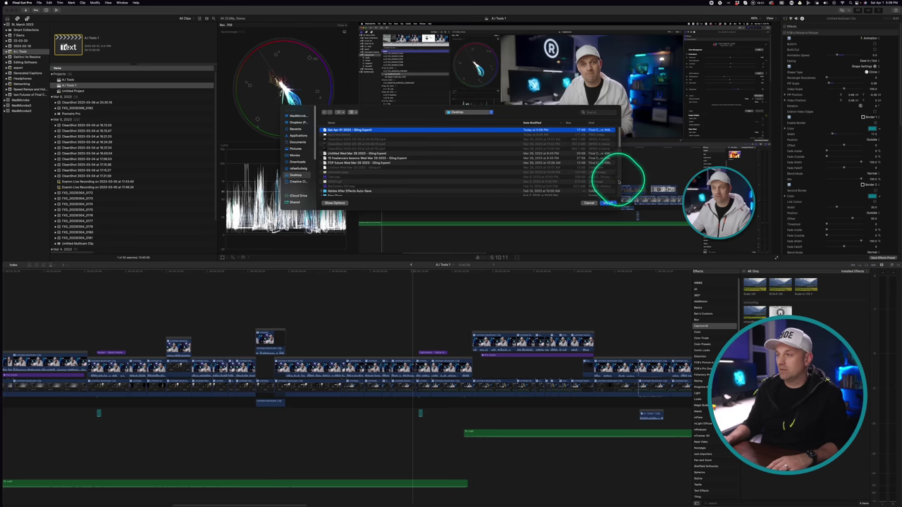
click(608, 203)
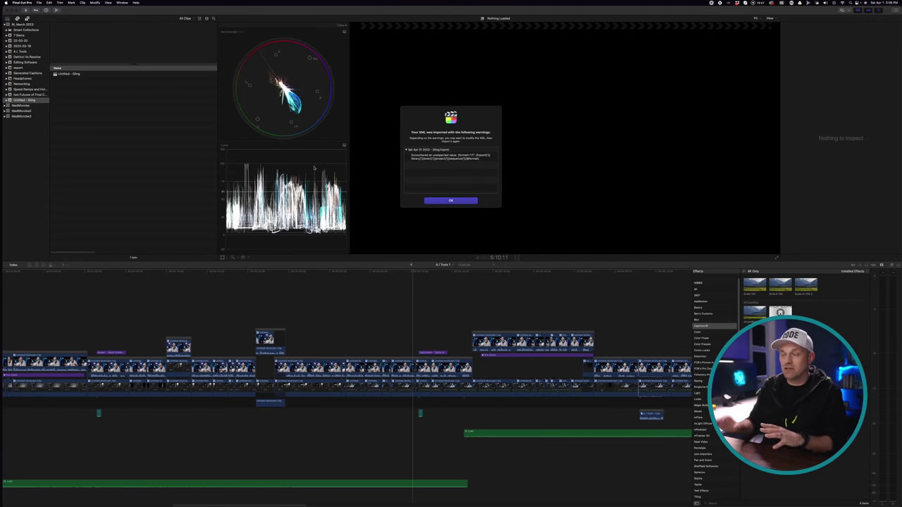
click(454, 201)
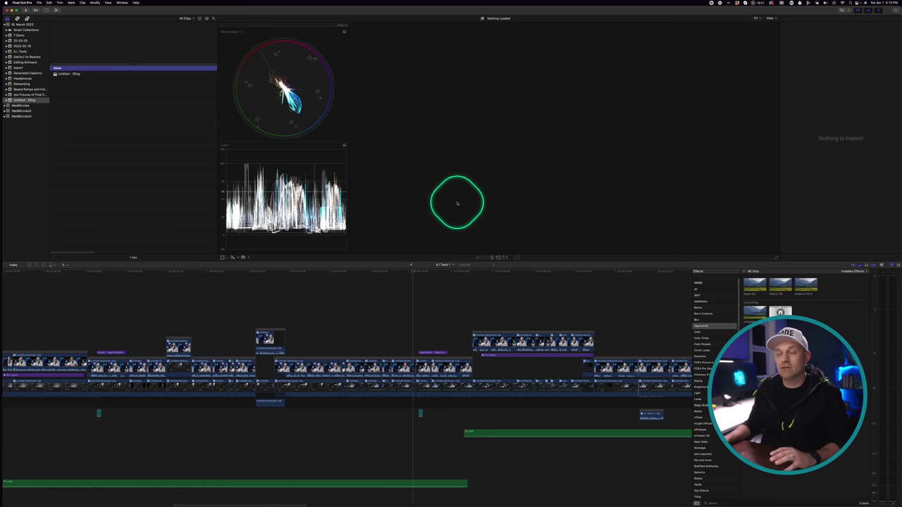
double_click(94, 40)
Play the 7 Gems - Gling timeline from near its start.
click(185, 318)
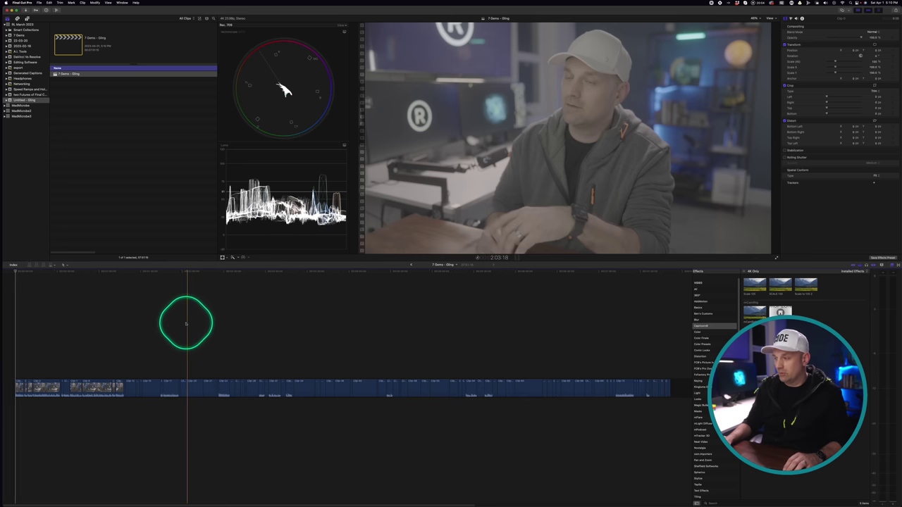
click(13, 303)
key(space)
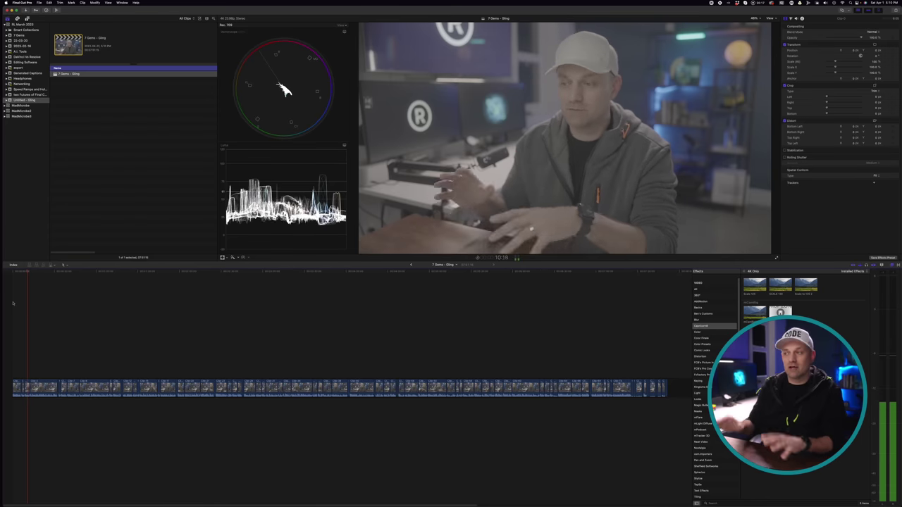
click(603, 495)
click(674, 495)
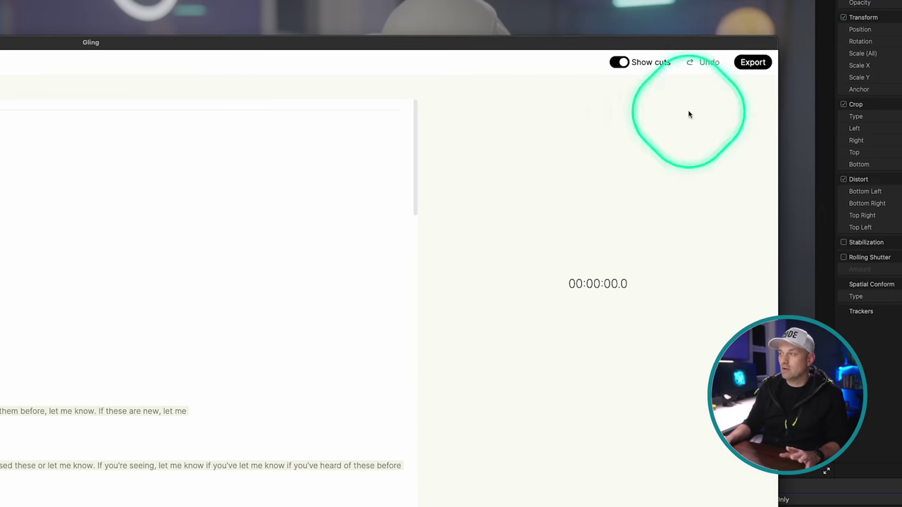
click(751, 62)
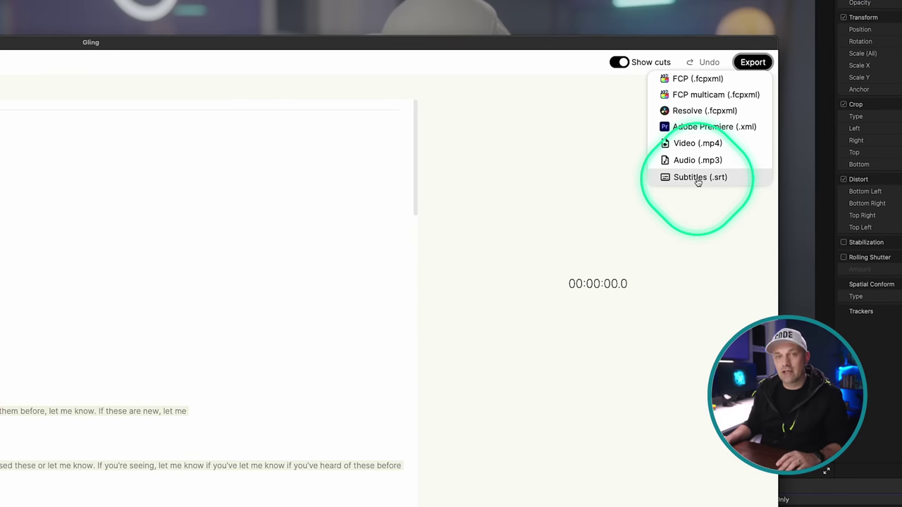
click(698, 178)
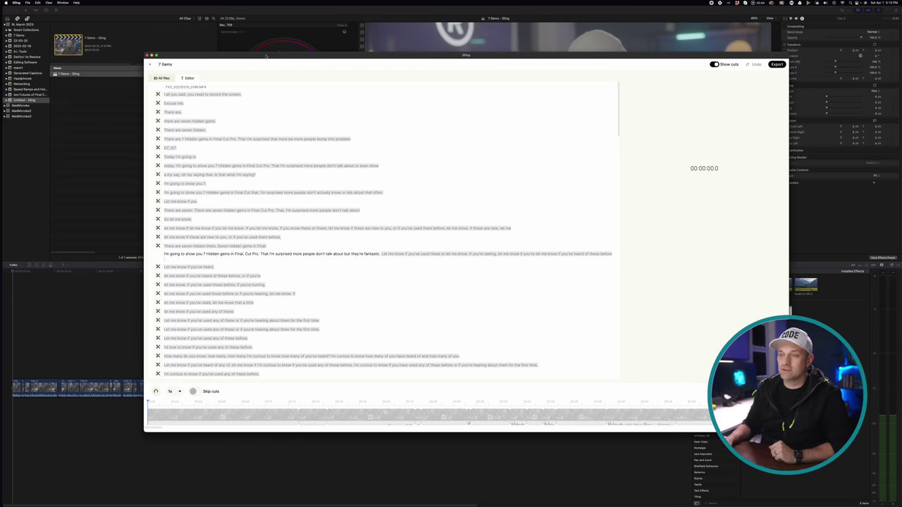
click(16, 312)
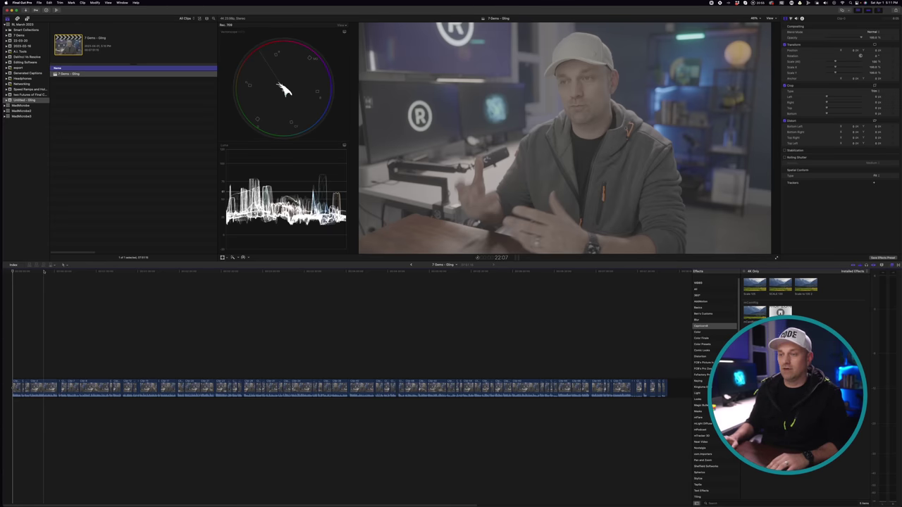
click(44, 270)
key(space)
click(273, 504)
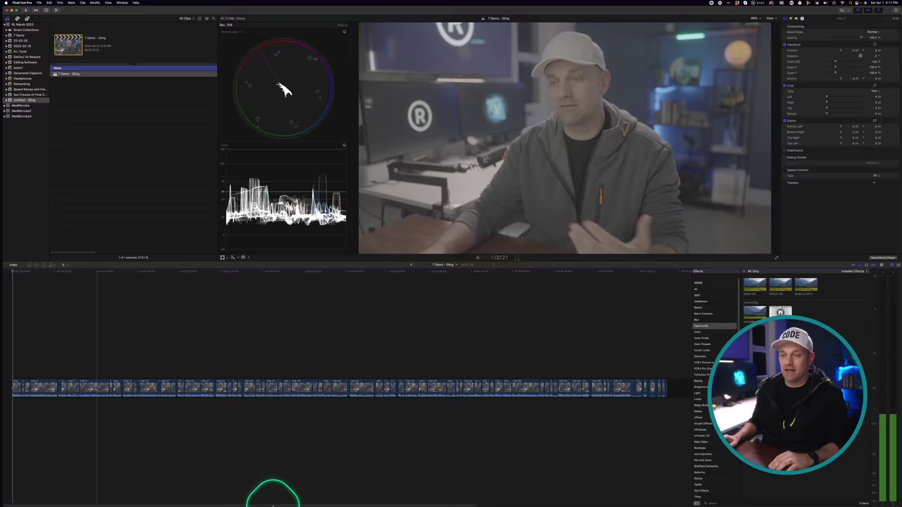
click(776, 64)
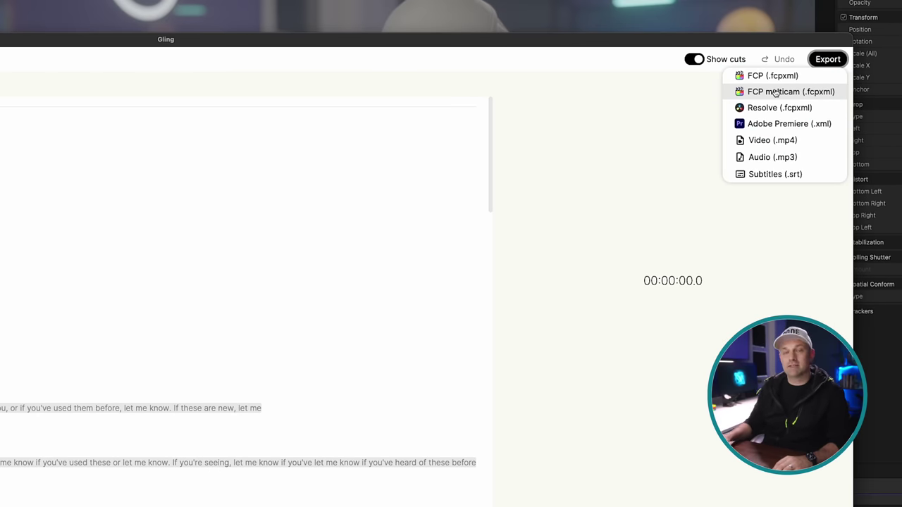
Export the edit as FCP multicam (.fcpxml) and dismiss the success dialog with No, thanks.
click(775, 92)
click(150, 472)
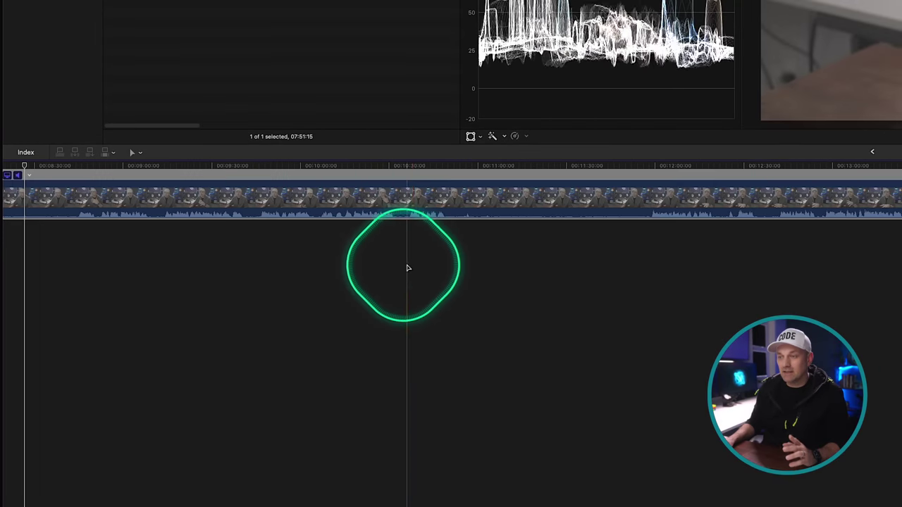
Add the CleanShot recording to the Untitled Angle lane and slide it later to sync.
key(super+minus)
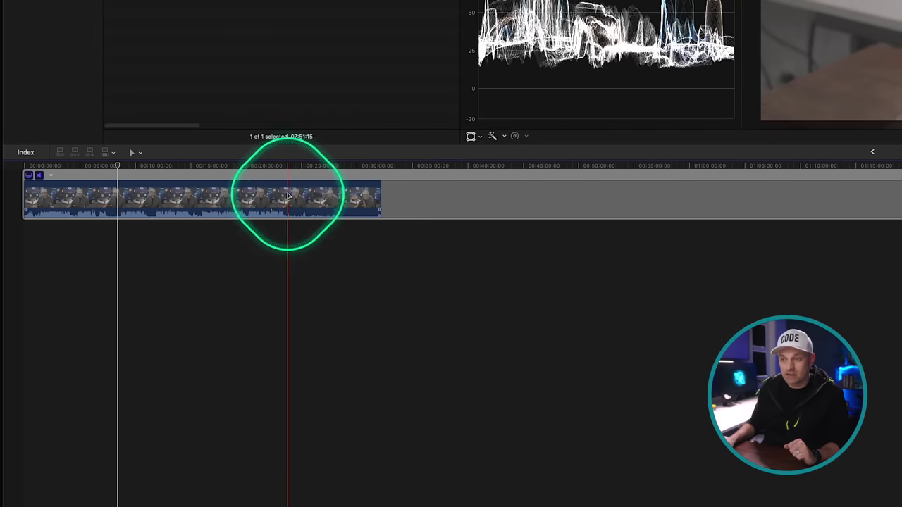
click(304, 247)
drag(322, 503, 67, 243)
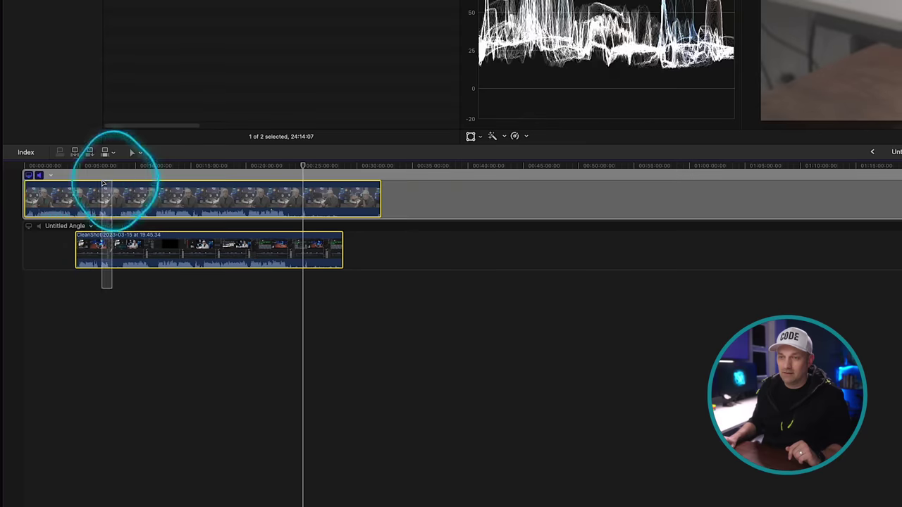
click(77, 168)
key(super+equal)
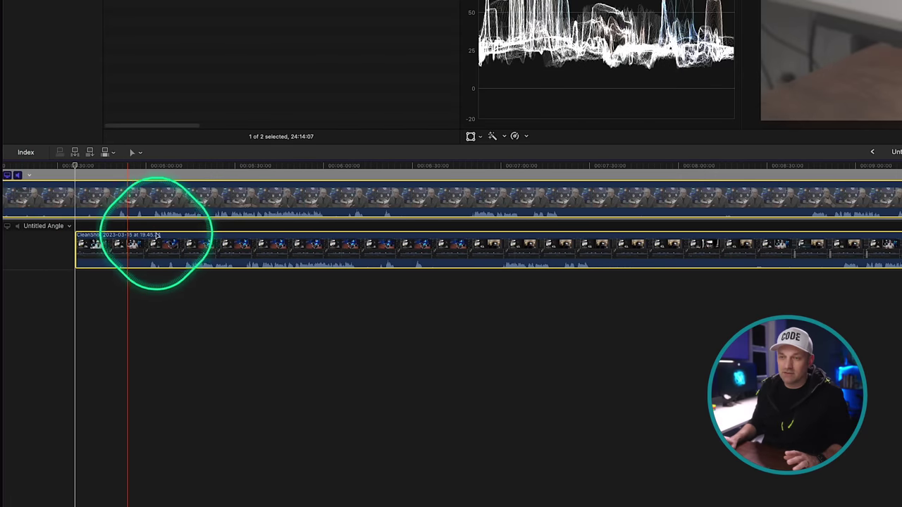
drag(130, 241, 236, 242)
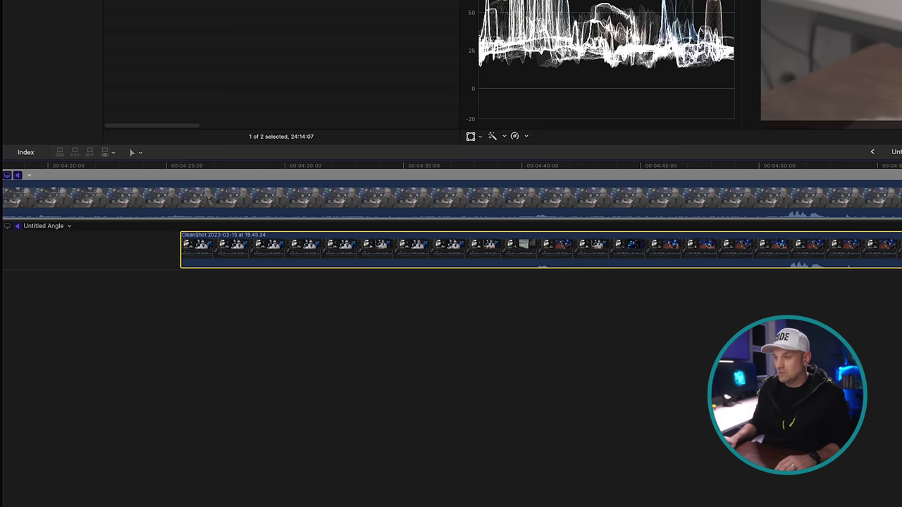
key(super+equal)
key(super+minus)
key(super+minus)
key(super+minus)
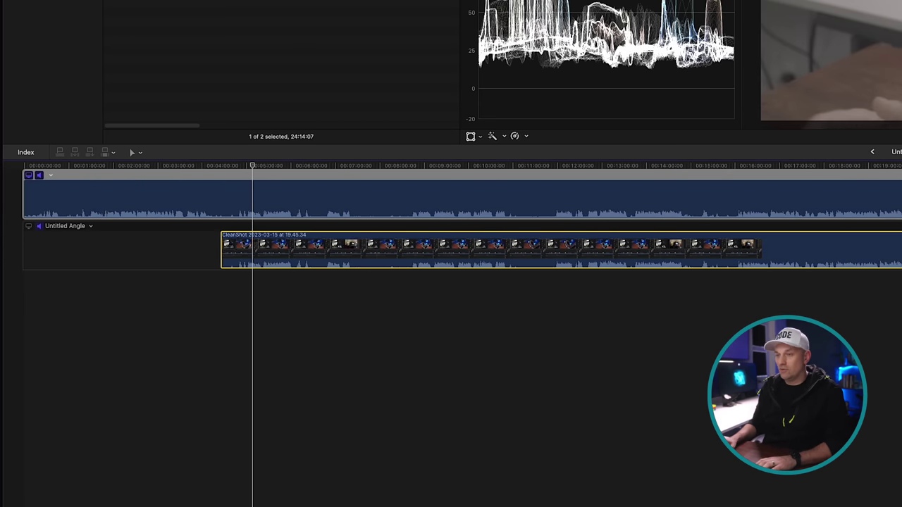
click(608, 320)
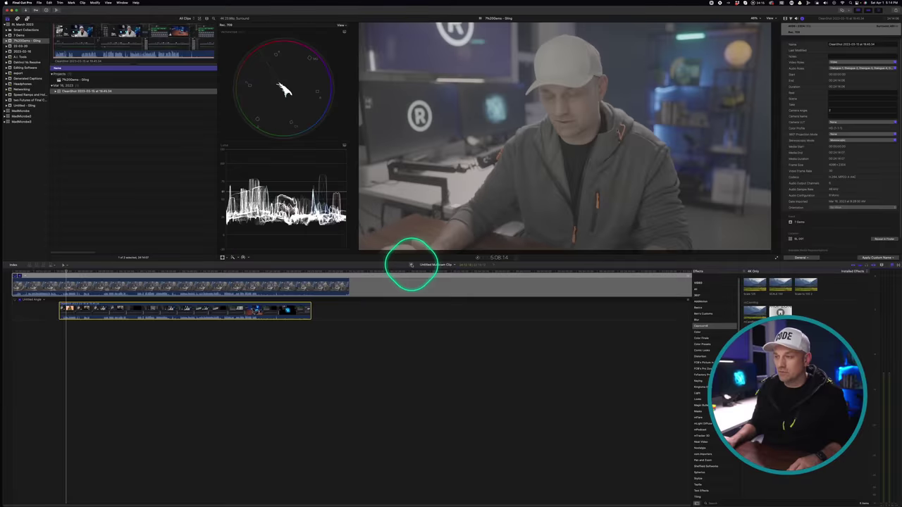
Play the multicam edit from the start, cutting to angle 2 mid-playback, then stop.
scroll(129, 313, up, 3)
drag(130, 313, 30, 279)
key(space)
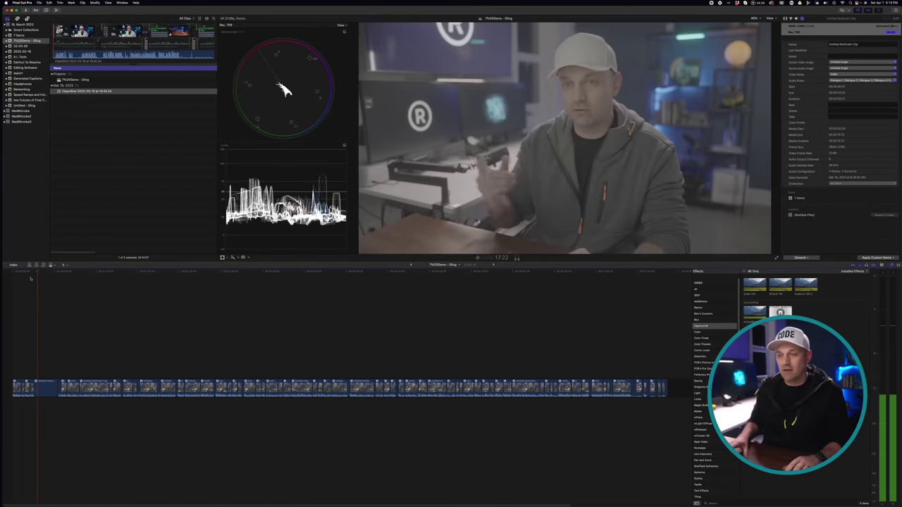
key(2)
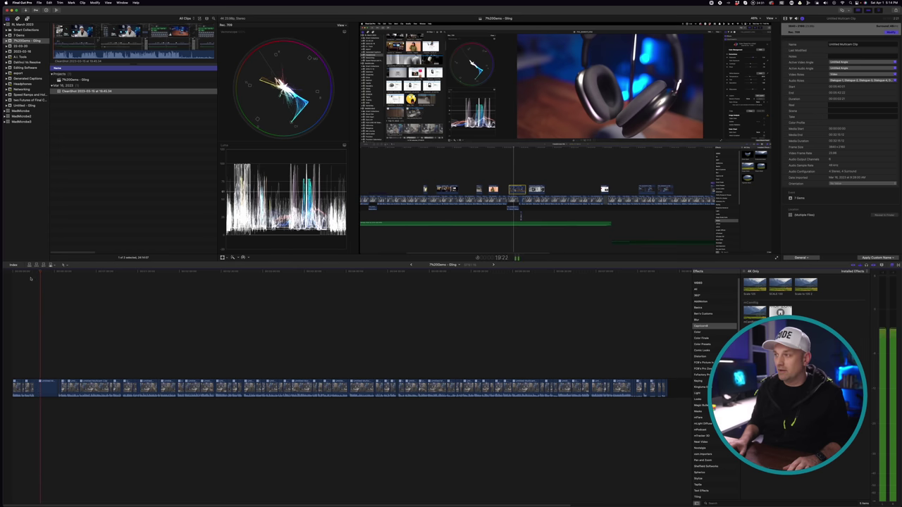
key(space)
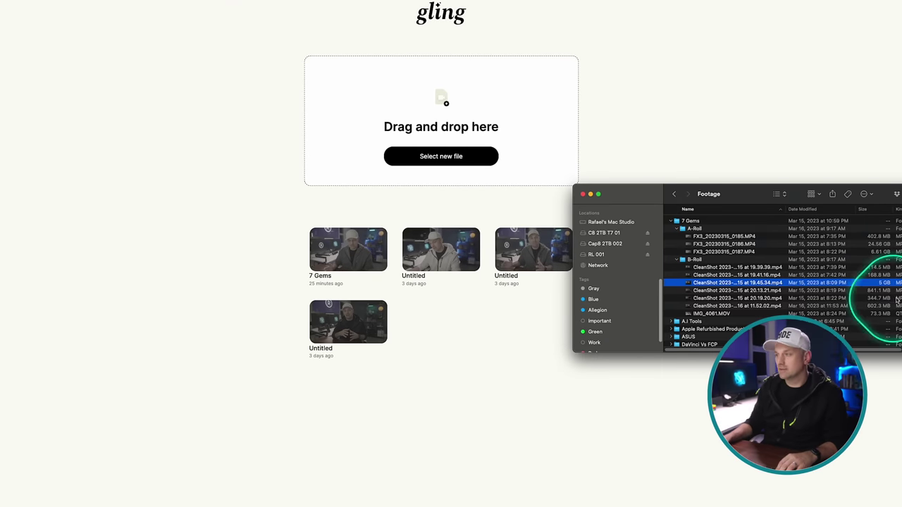
Create English project 7 Gems from FX3_20230315_0186.MP4 and FX3_20230315_0187.MP4 and start processing.
shift+click(723, 251)
mouse_move(723, 252)
mouse_down()
mouse_move(446, 116)
mouse_move(435, 138)
mouse_up()
click(587, 204)
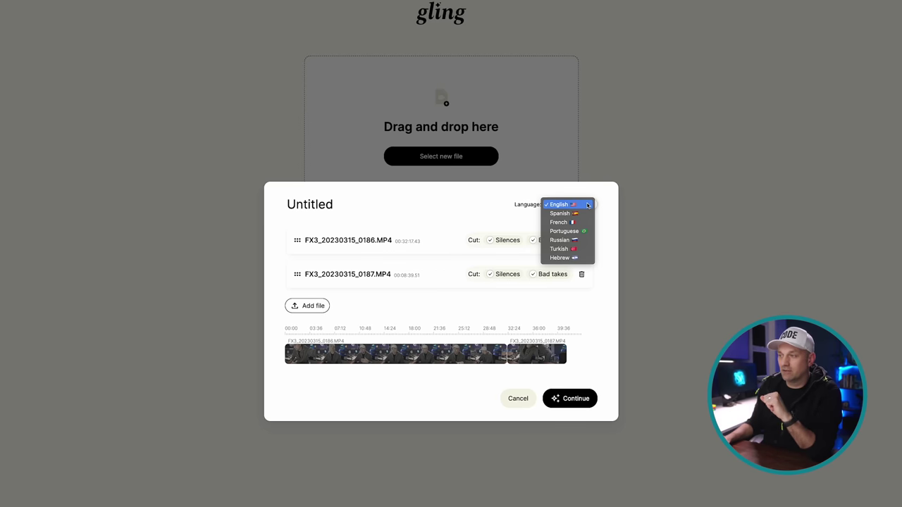
click(439, 214)
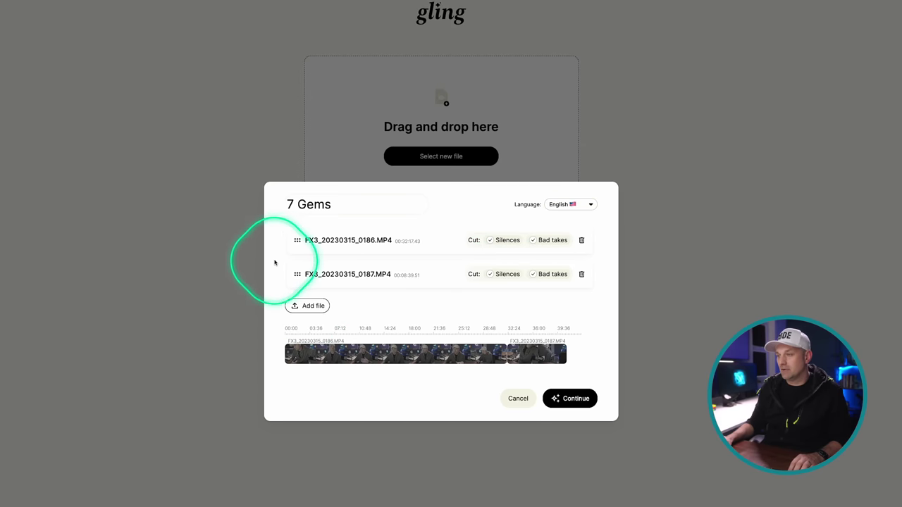
click(557, 399)
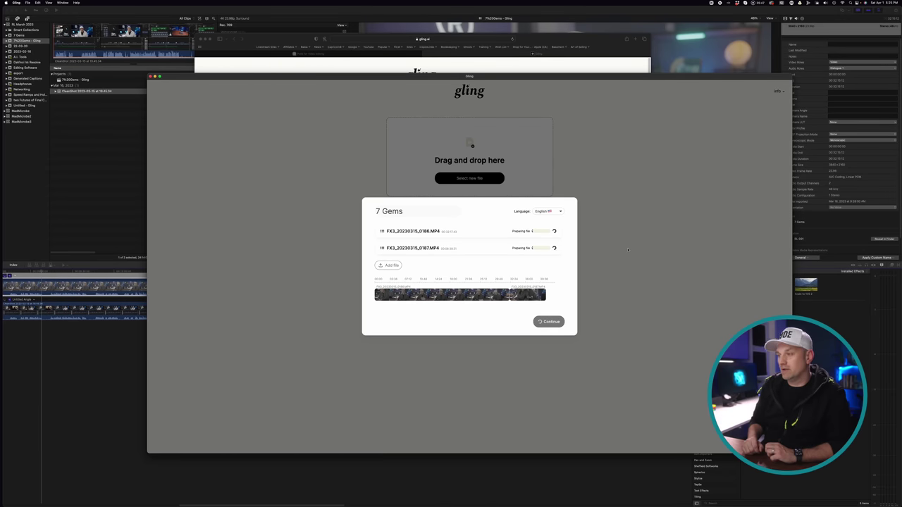